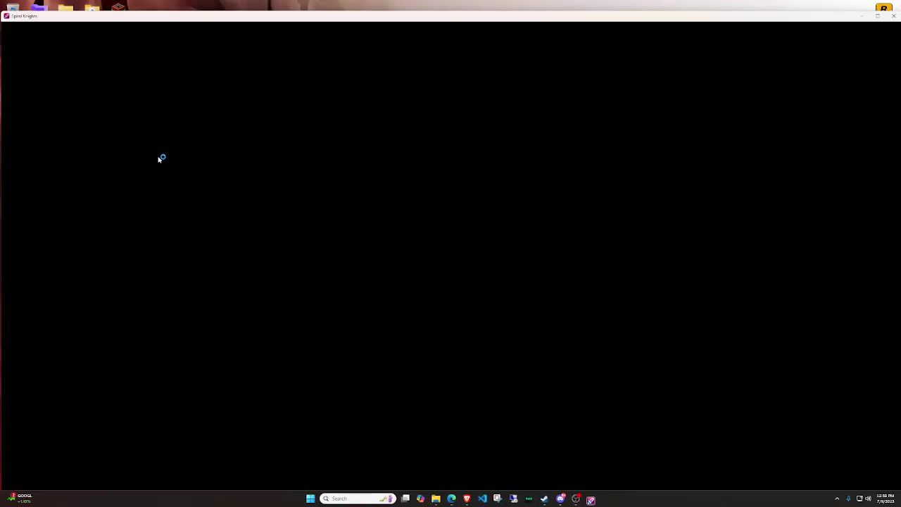
Maximize the Spiral Knights window and enter the game with the existing knight
left_click(878, 16)
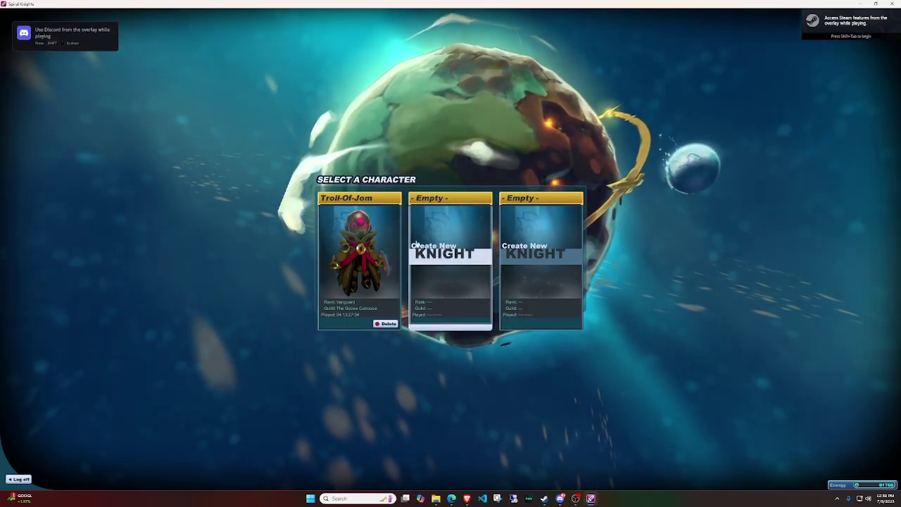
left_click(357, 262)
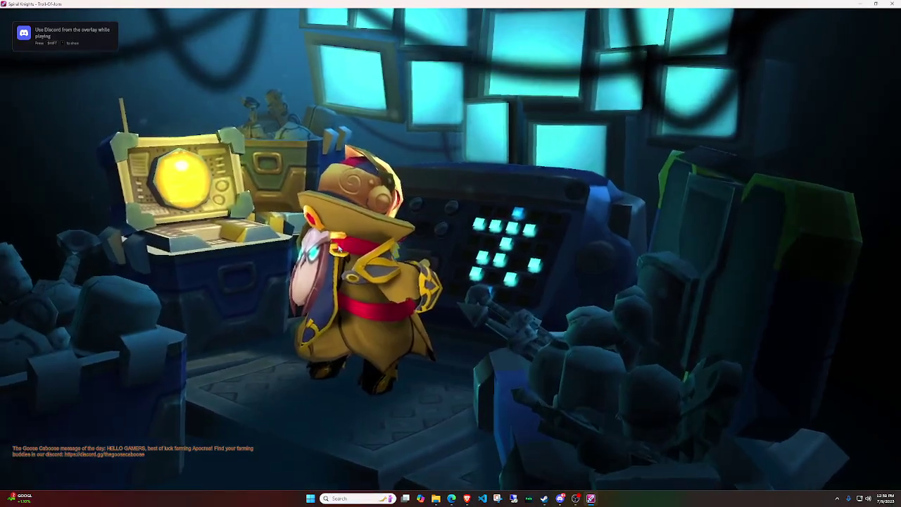
left_click(548, 150)
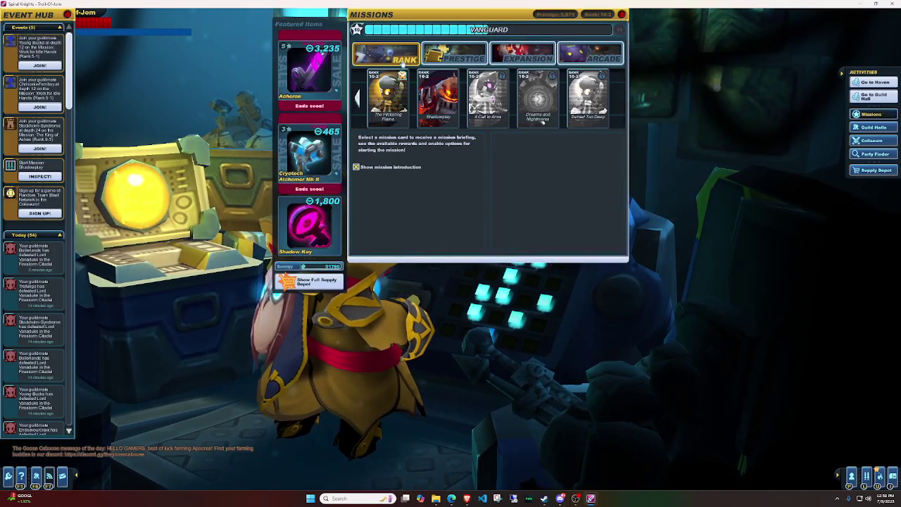
Start the Shadowplay mission with a private party, and close the game from the mission lobby
left_click(438, 97)
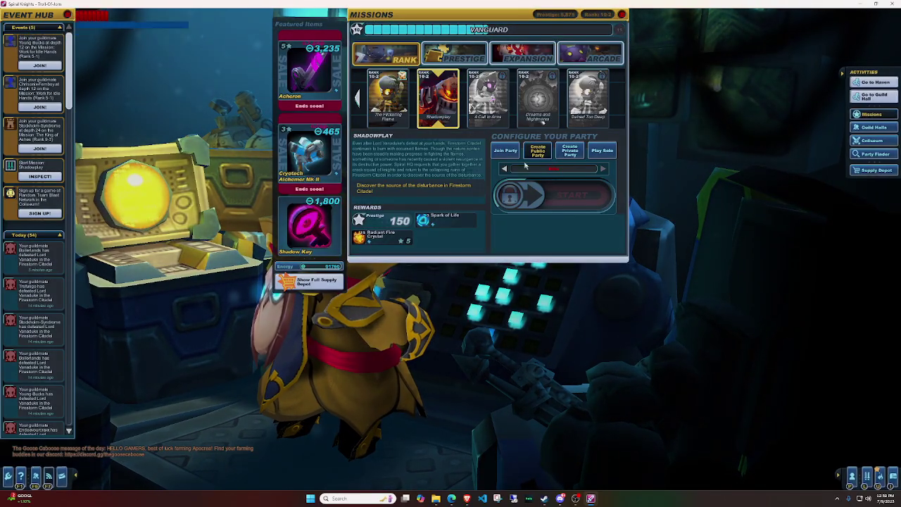
left_click(570, 149)
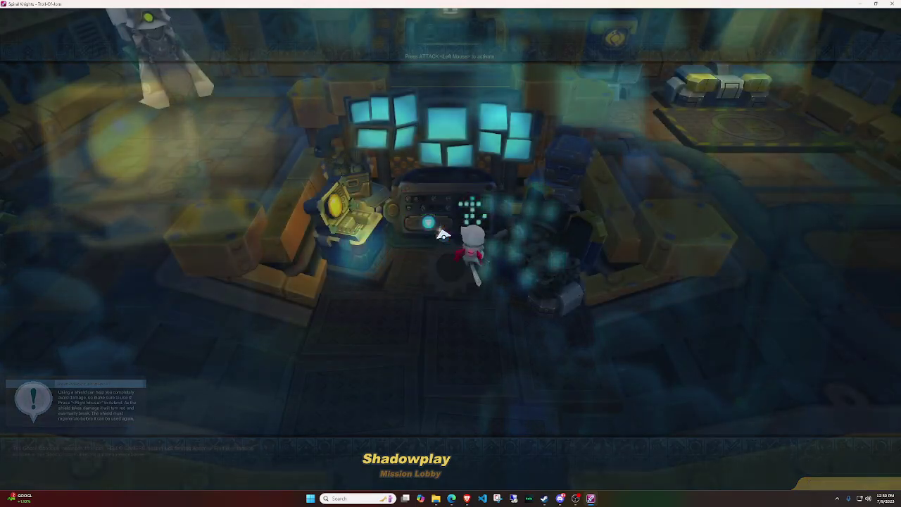
left_click(895, 3)
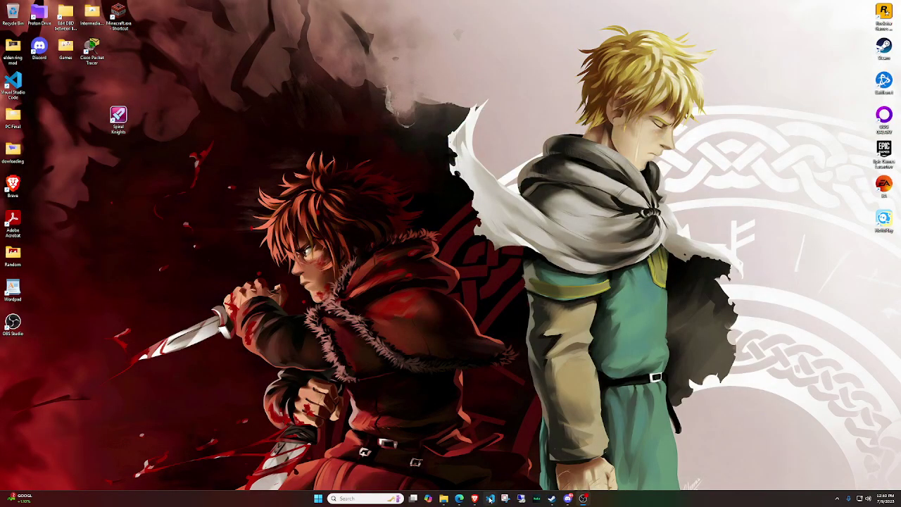
Switch to the get-jdk GitHub page in Edge and examine the Windows x64 and x86 entries under Java SE Development Kit 8u231
left_click(445, 502)
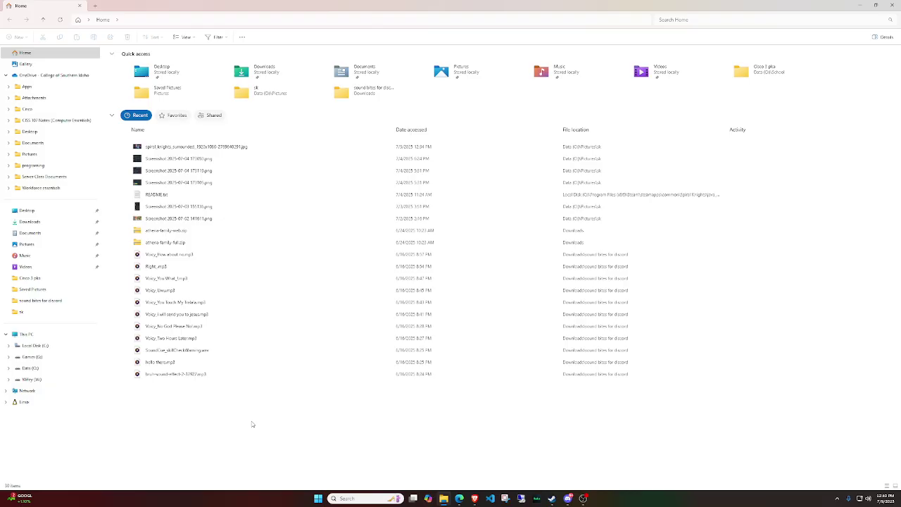
left_click(459, 500)
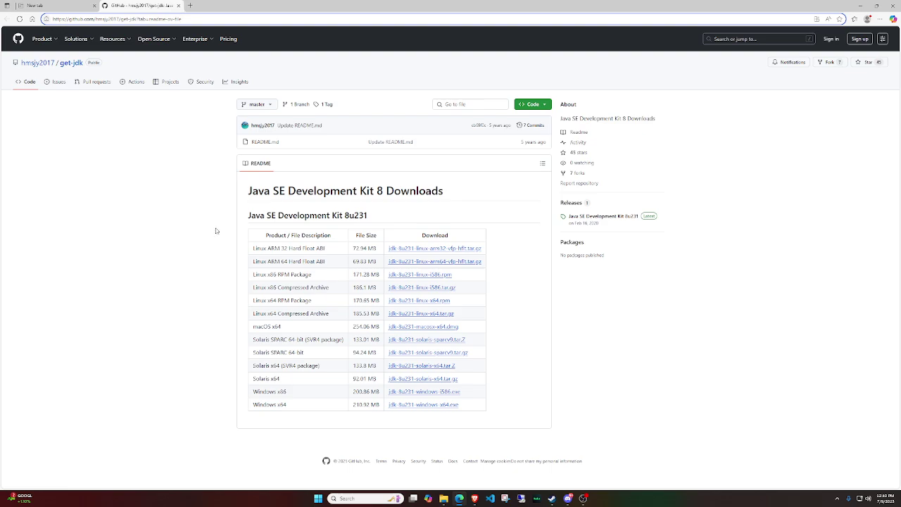
left_click_drag(247, 191, 452, 202)
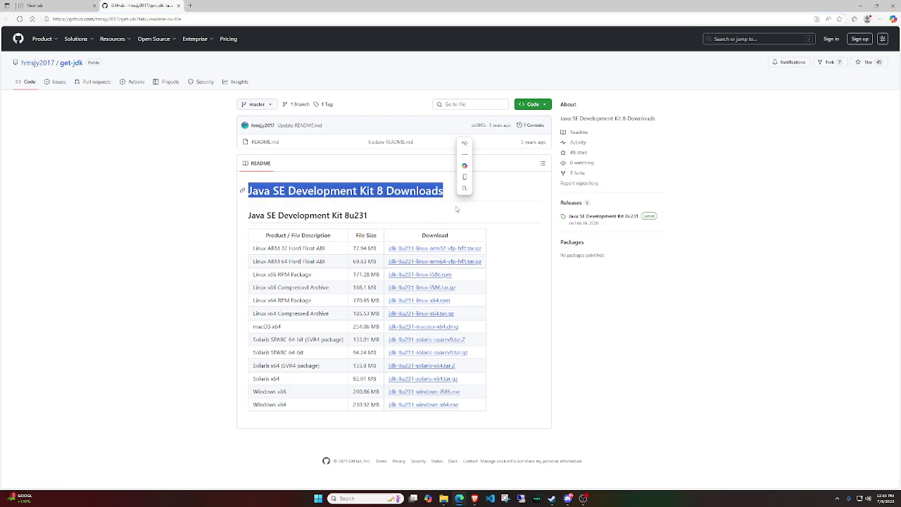
left_click(504, 196)
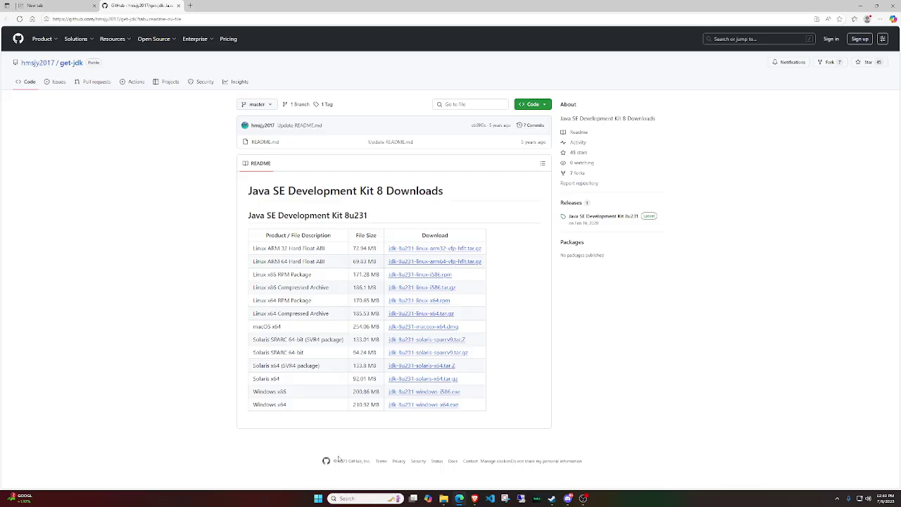
left_click_drag(252, 407, 289, 408)
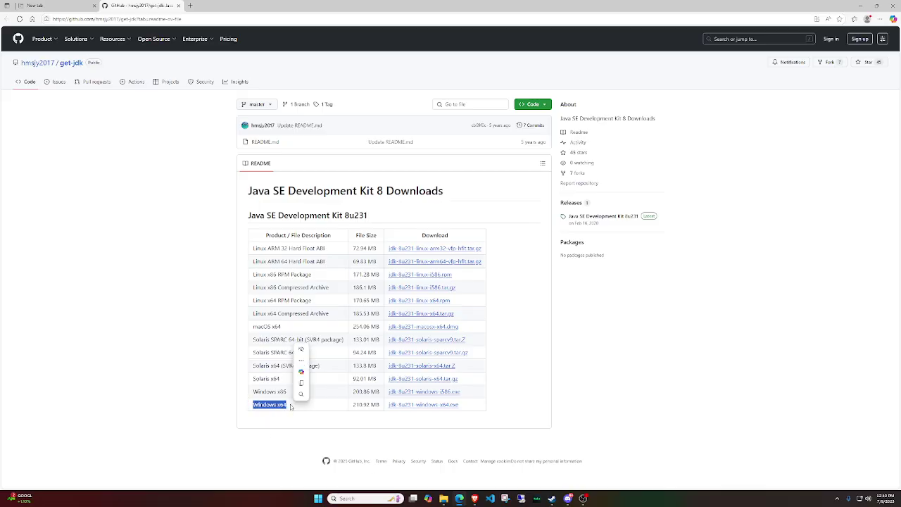
left_click(293, 407)
left_click_drag(253, 392, 289, 393)
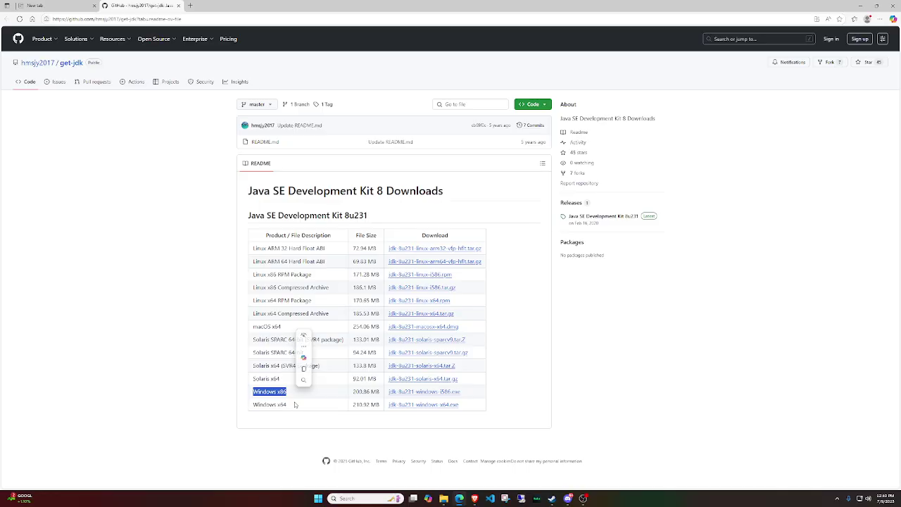
left_click(295, 405)
left_click_drag(253, 405, 290, 405)
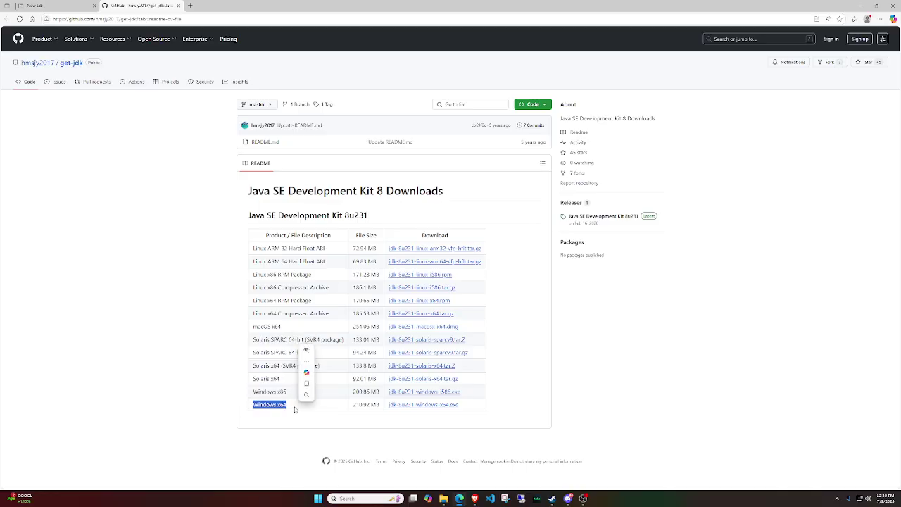
left_click(302, 408)
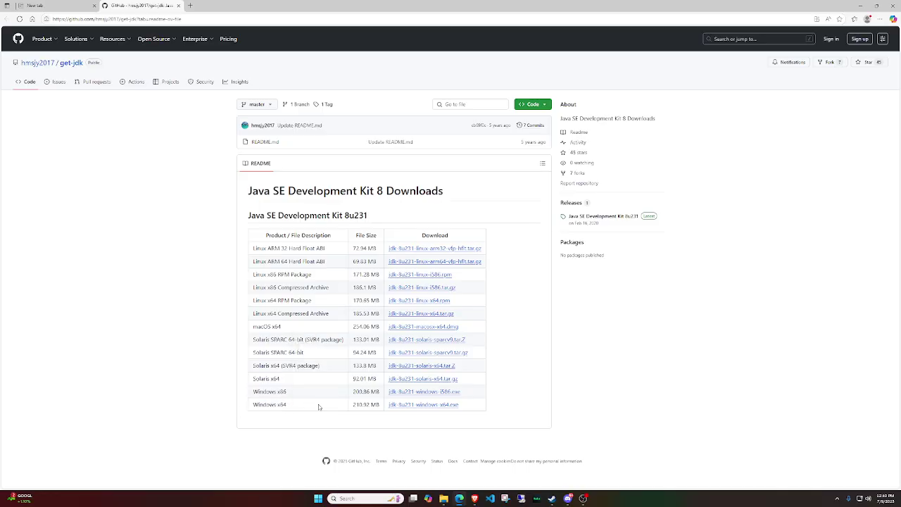
Download jdk-8u231-windows-x64.exe and launch the installer from the Downloads folder in File Explorer
left_click(422, 406)
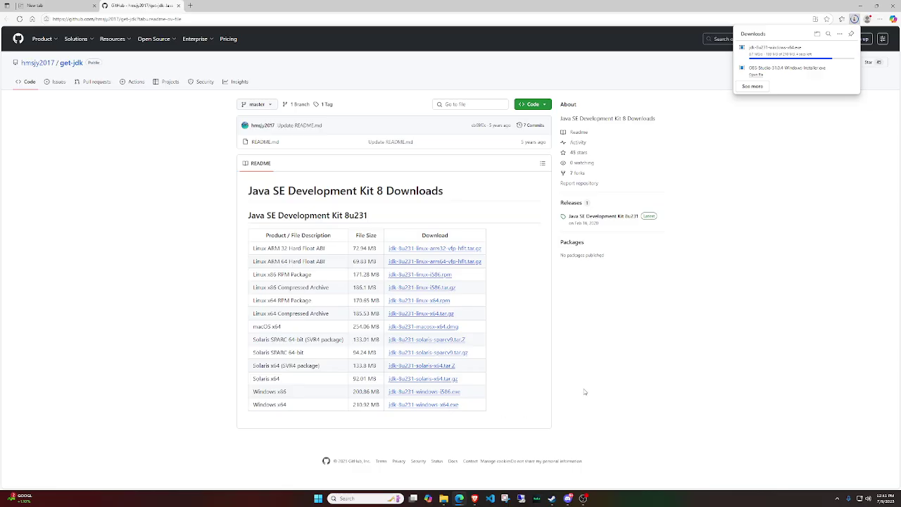
left_click(443, 497)
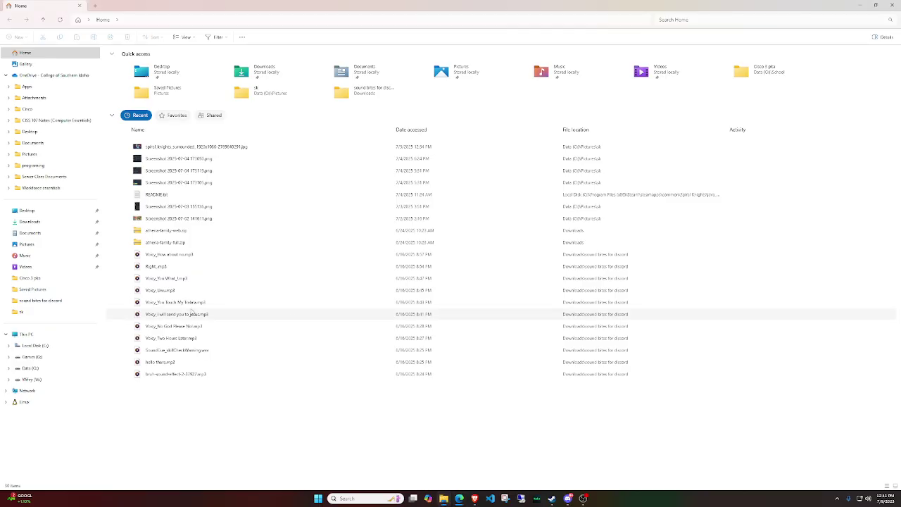
left_click(31, 223)
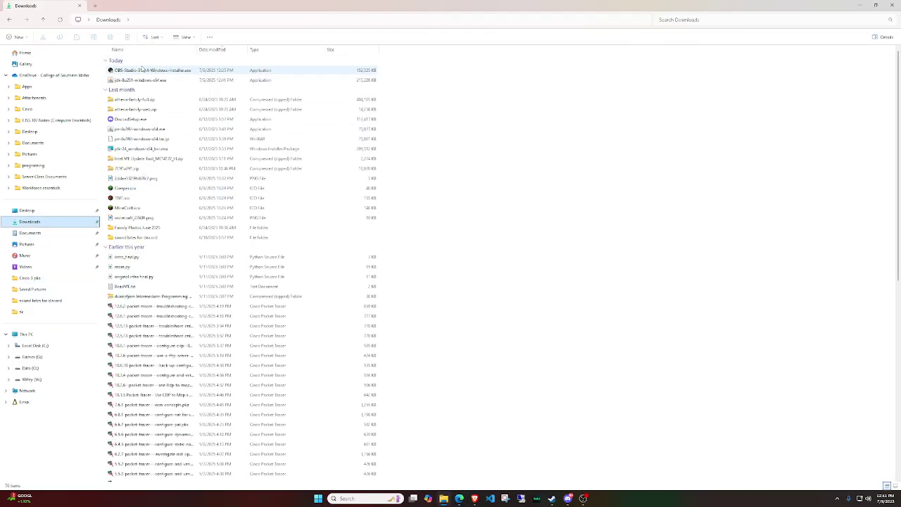
left_click(138, 81)
double_click(138, 83)
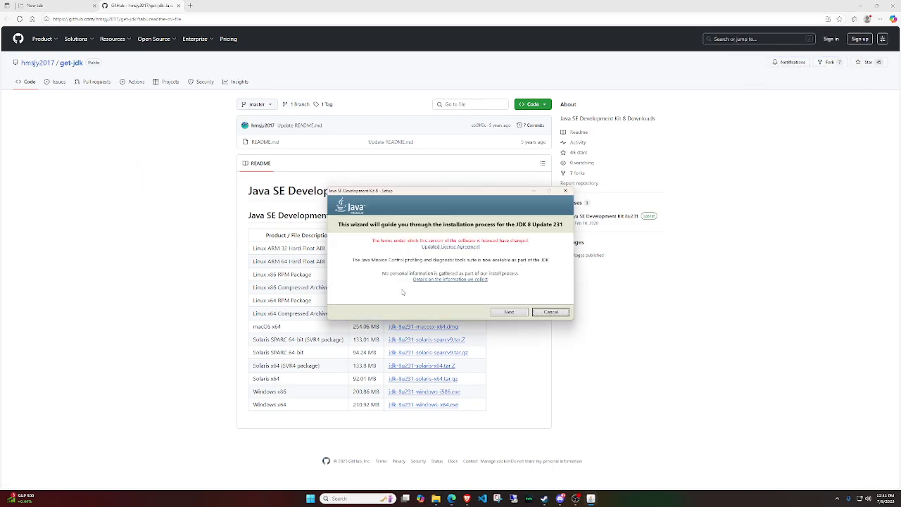
Install JDK 8 Update 231 with the default features and destination folders, and close the finished setup
left_click(519, 312)
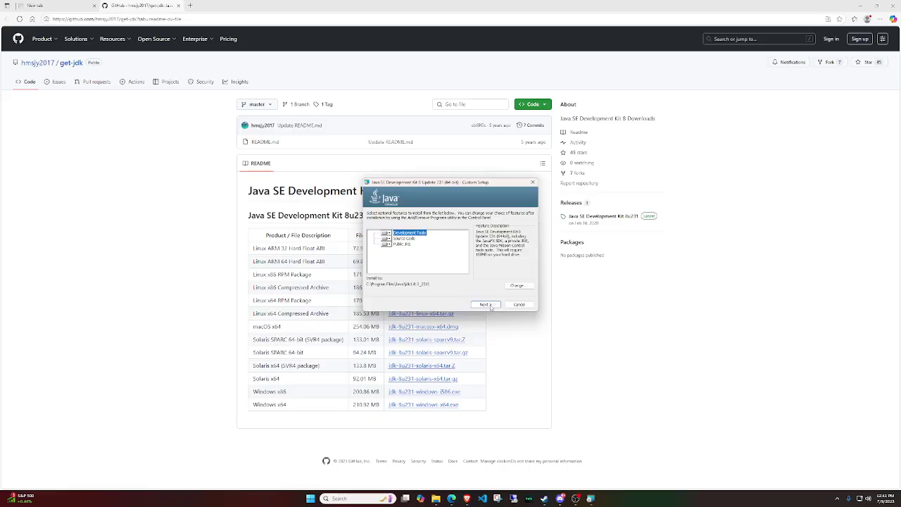
left_click(489, 308)
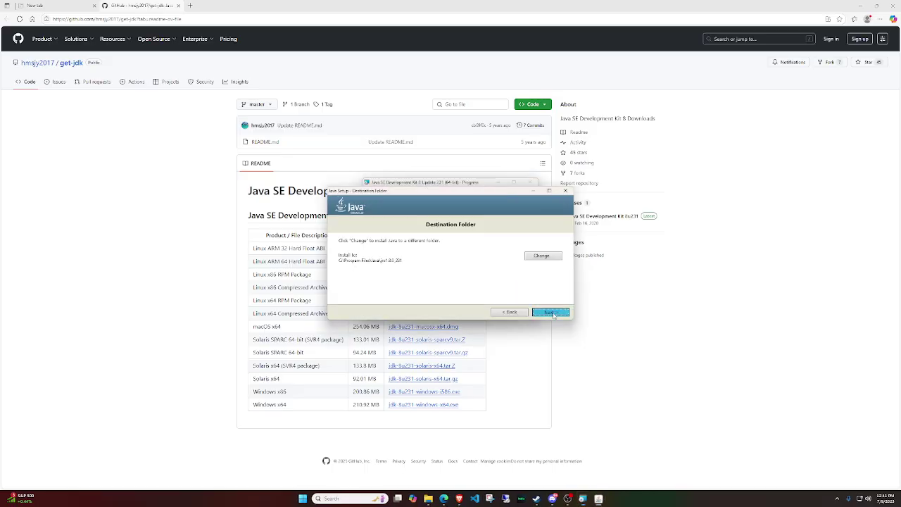
left_click(549, 311)
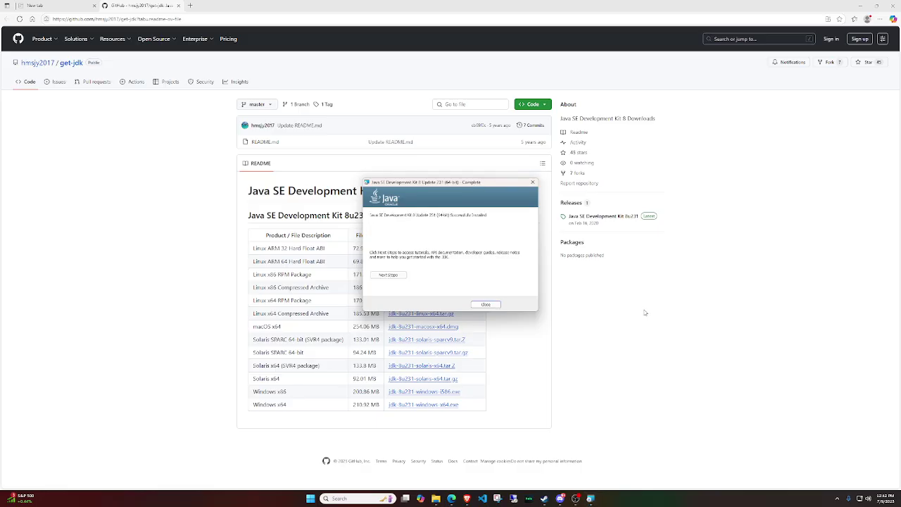
left_click(485, 304)
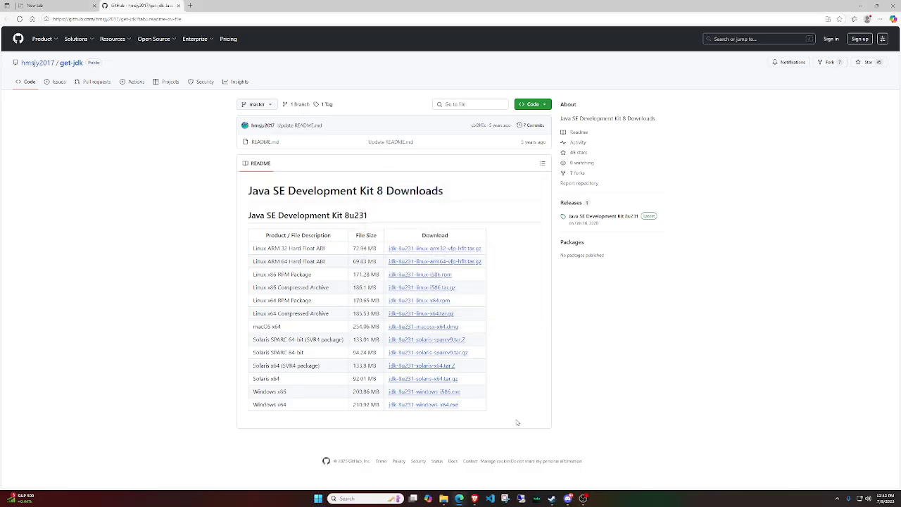
Switch to File Explorer and open the Java folder under Program Files on Local Disk (C:)
left_click(443, 498)
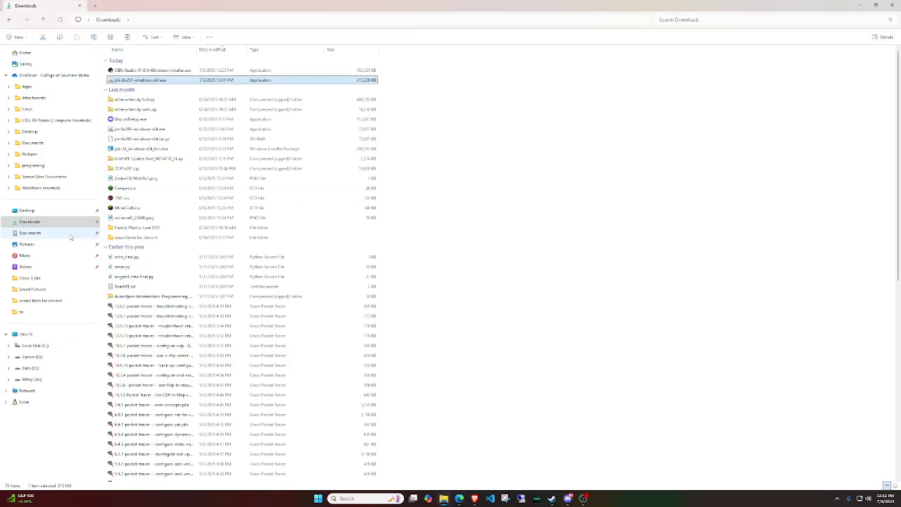
left_click(33, 336)
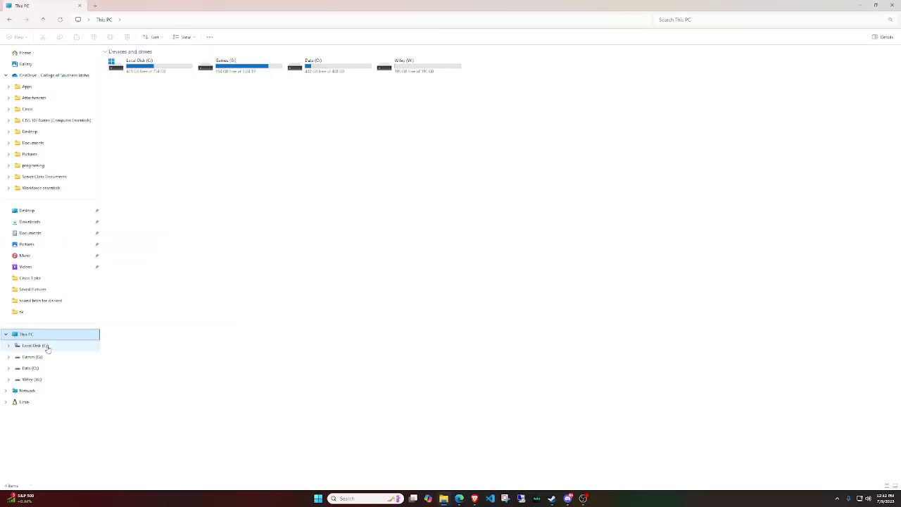
left_click(35, 346)
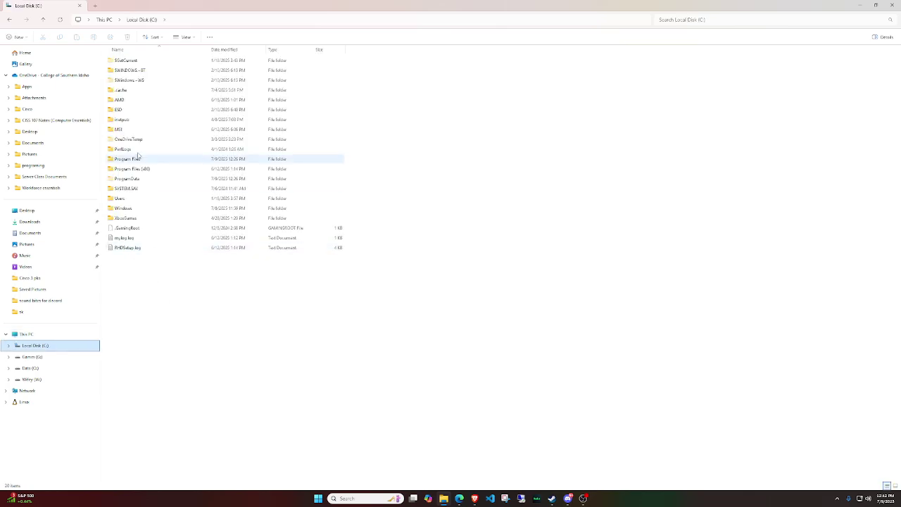
left_click(144, 161)
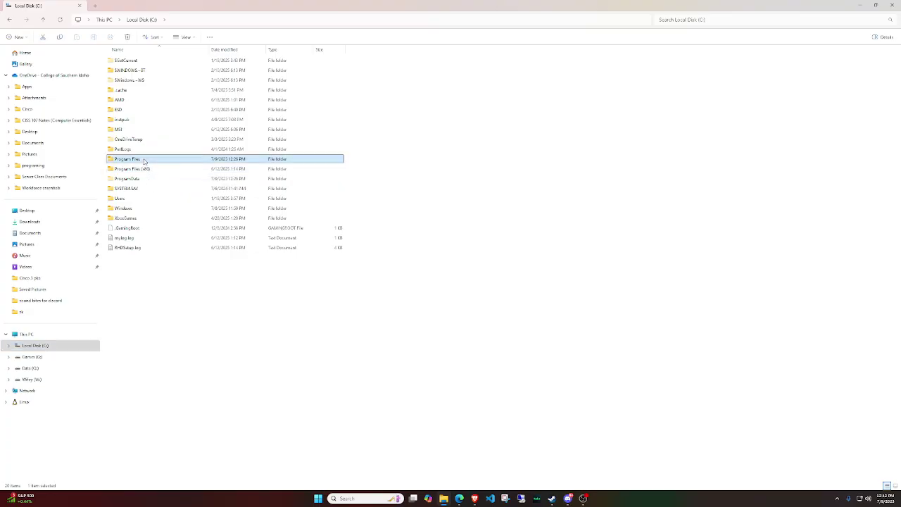
double_click(144, 161)
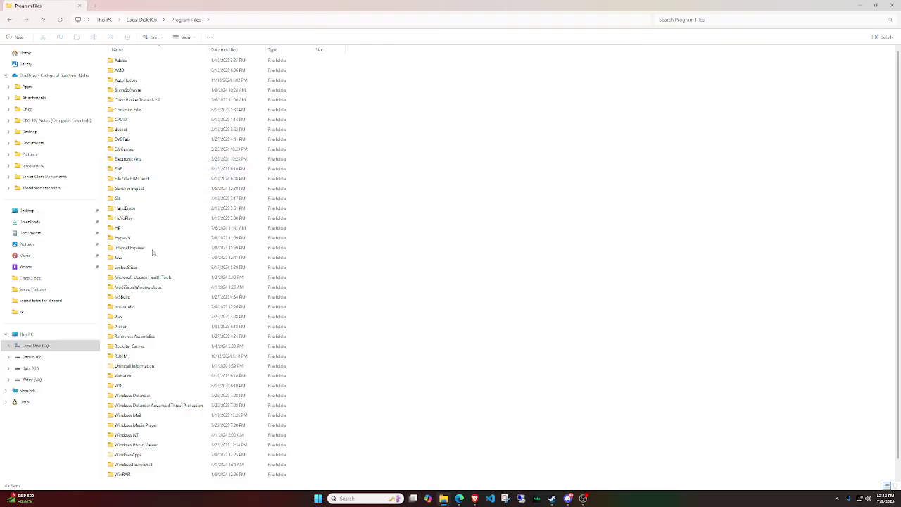
double_click(119, 258)
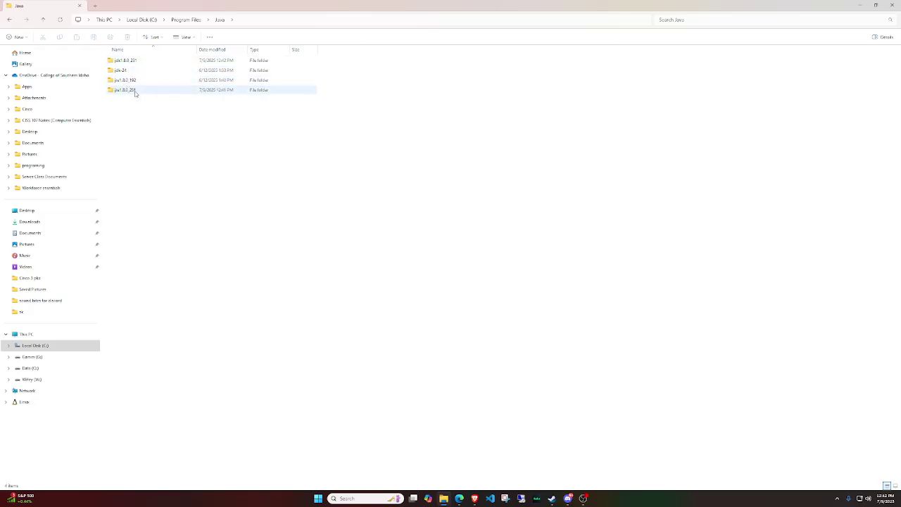
Check the contents of the jre1.8.0_231 folder and copy the whole folder to the clipboard
mouse_move(130, 93)
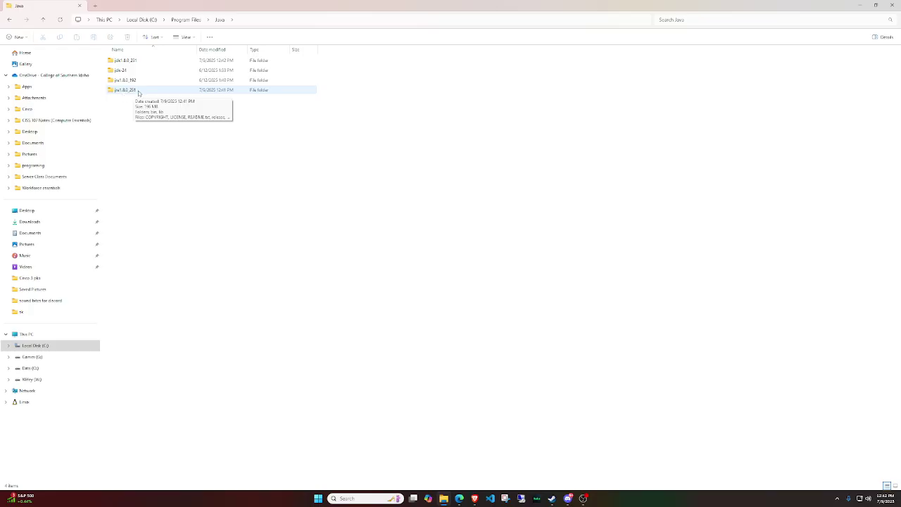
double_click(138, 92)
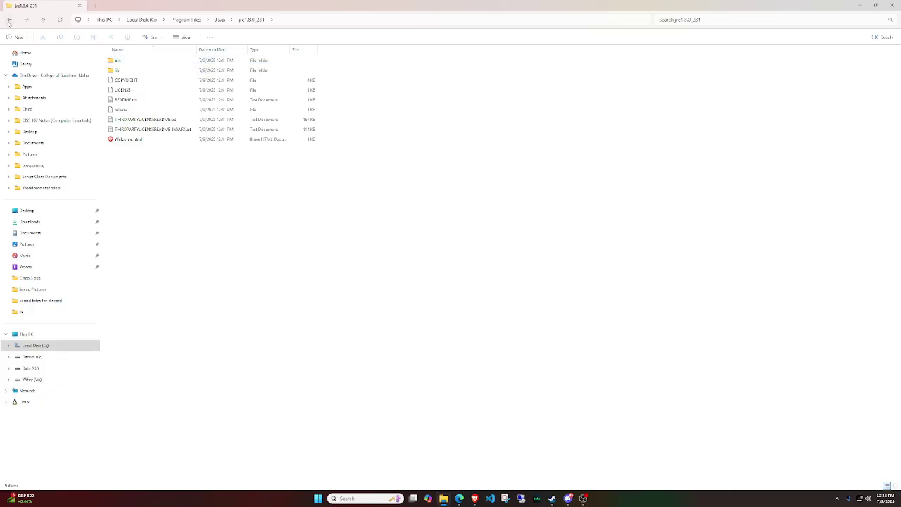
key("alt+Left")
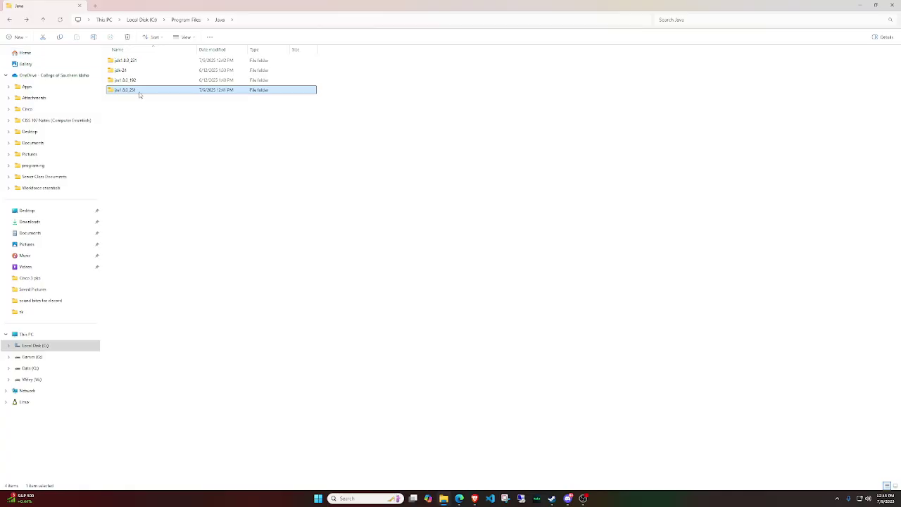
right_click(138, 92)
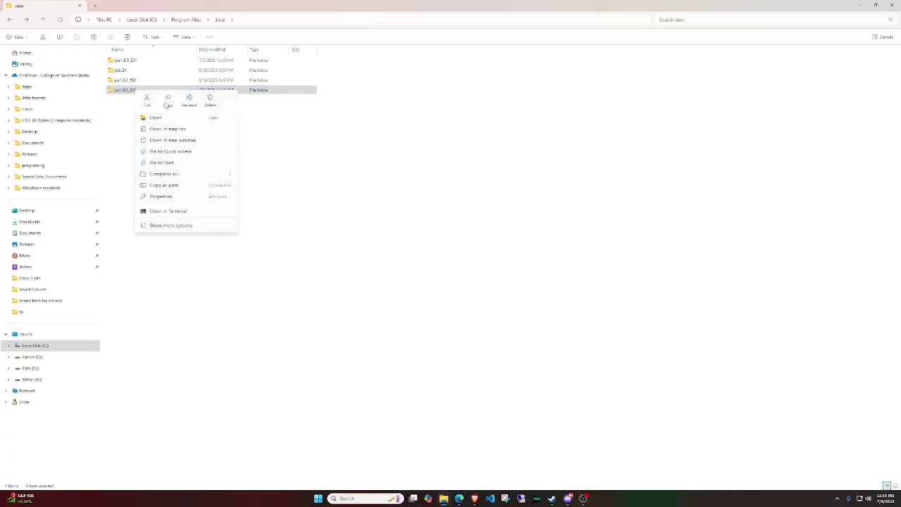
left_click(168, 101)
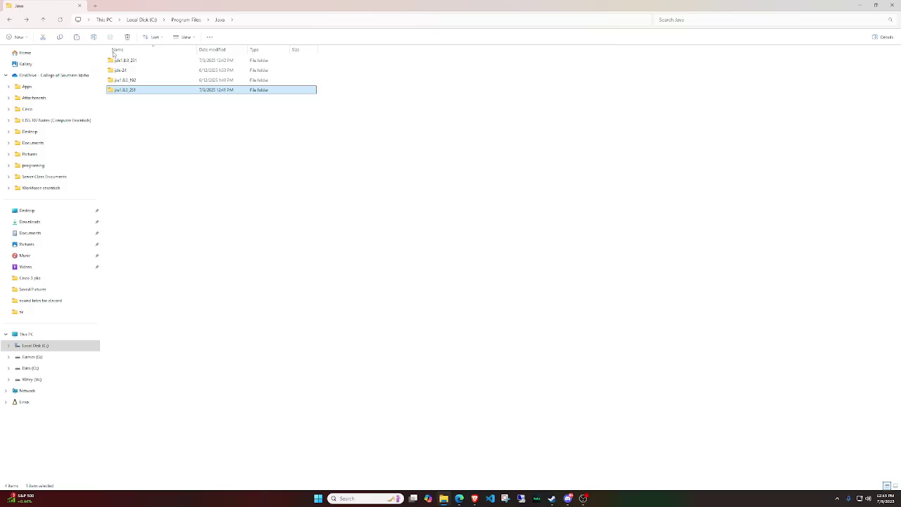
Open the Spiral Knights folder in Steam\steamapps\common under Program Files (x86) on Local Disk (C:)
left_click(38, 346)
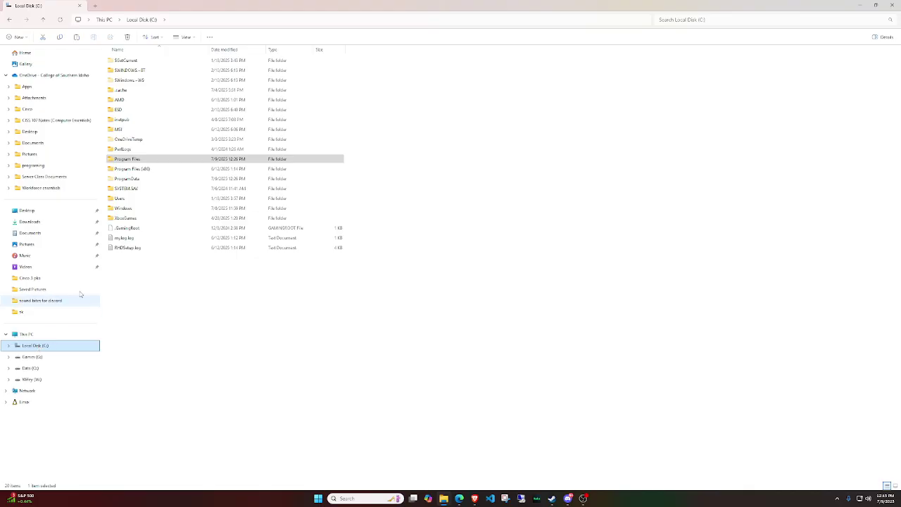
double_click(150, 169)
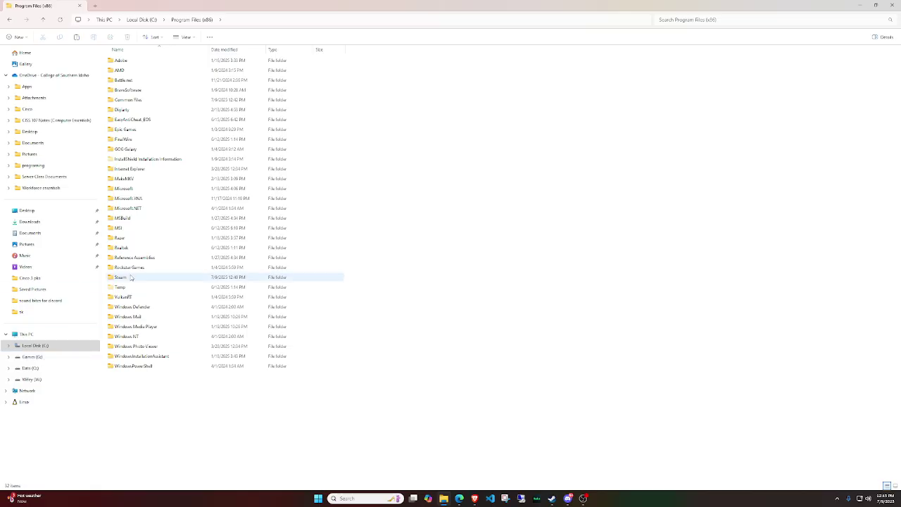
mouse_move(130, 278)
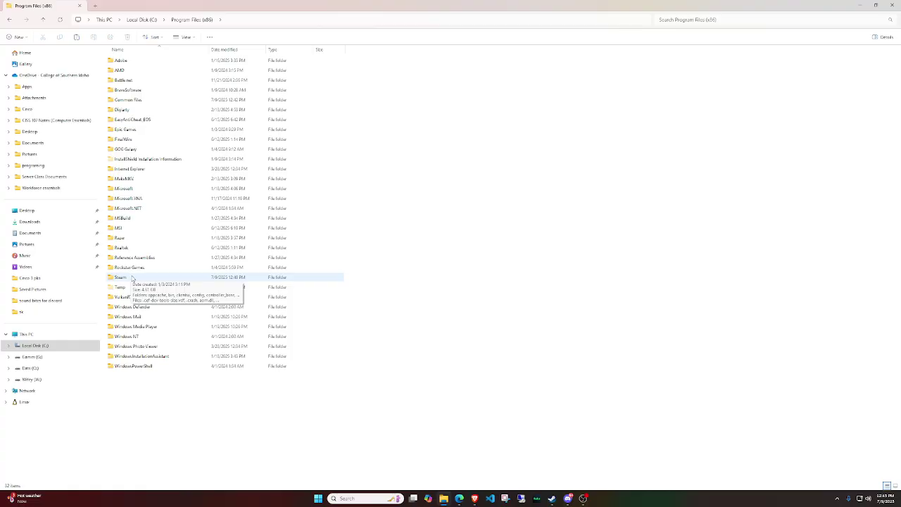
left_click(35, 345)
double_click(144, 169)
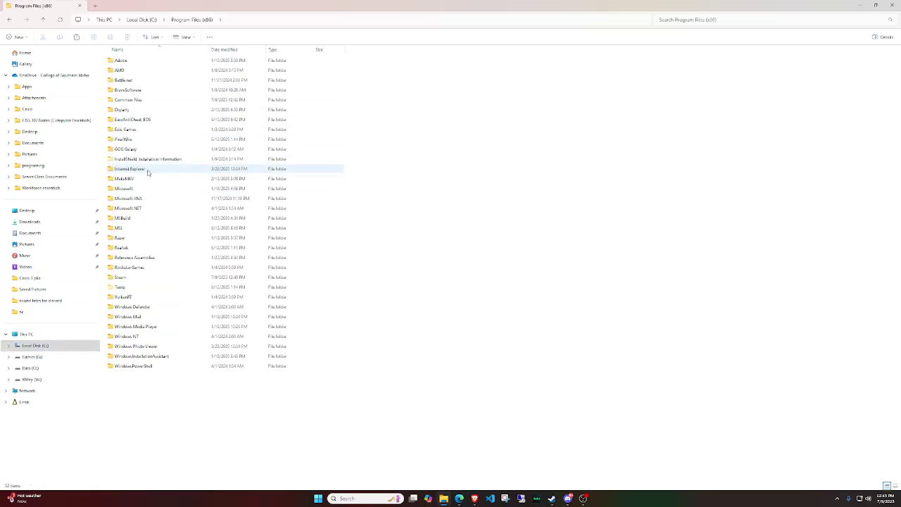
double_click(131, 278)
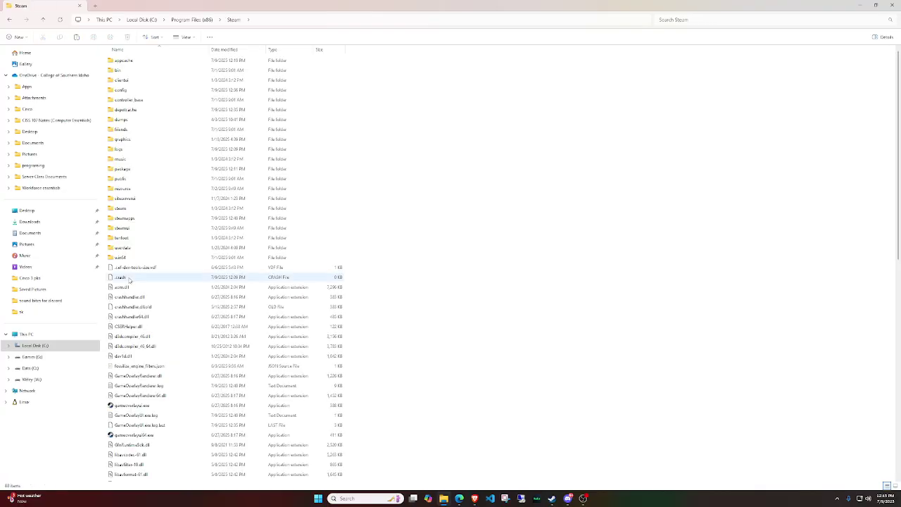
double_click(140, 219)
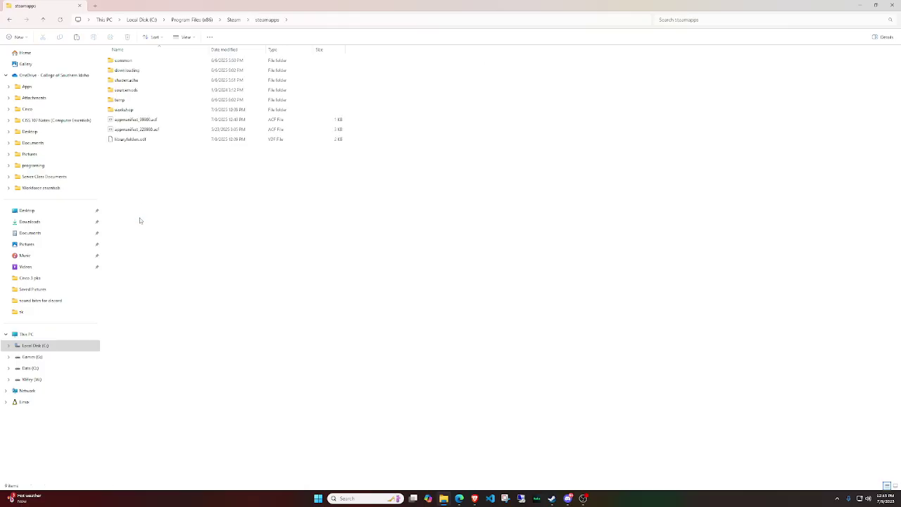
double_click(138, 62)
left_click(141, 62)
double_click(141, 61)
Delete the existing java_vm folder from the Spiral Knights folder
left_click(141, 80)
right_click(141, 81)
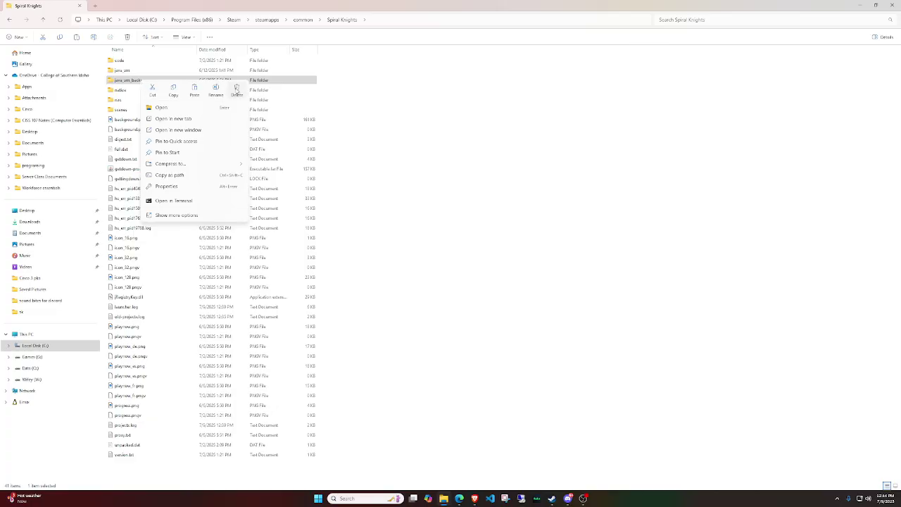
left_click(131, 71)
right_click(130, 71)
left_click(10, 21)
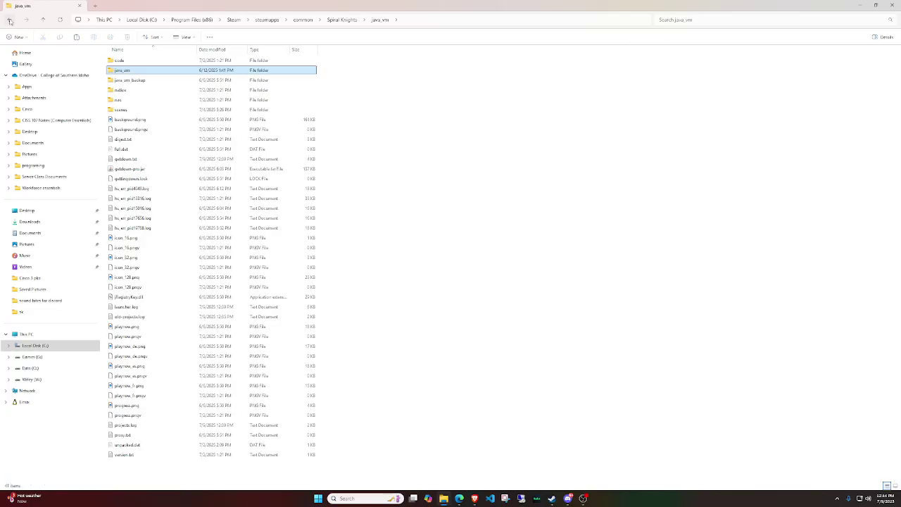
left_click(26, 19)
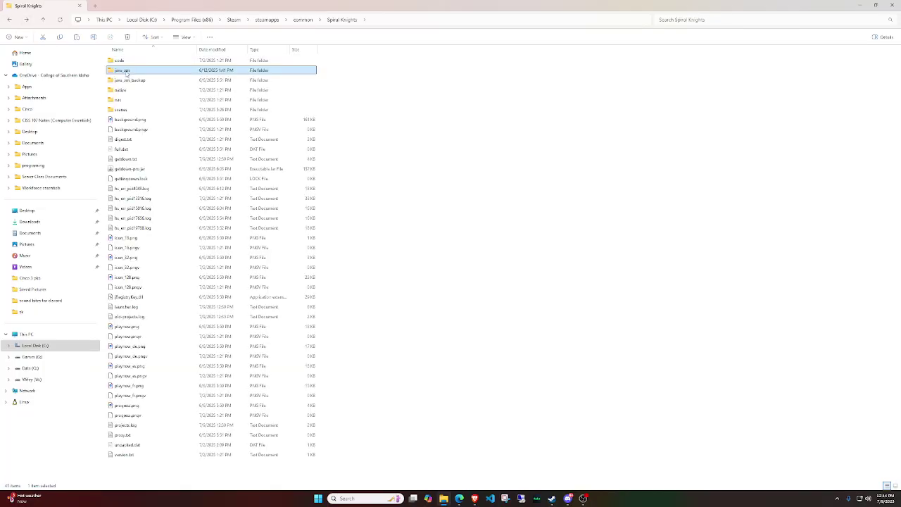
right_click(127, 73)
left_click(223, 82)
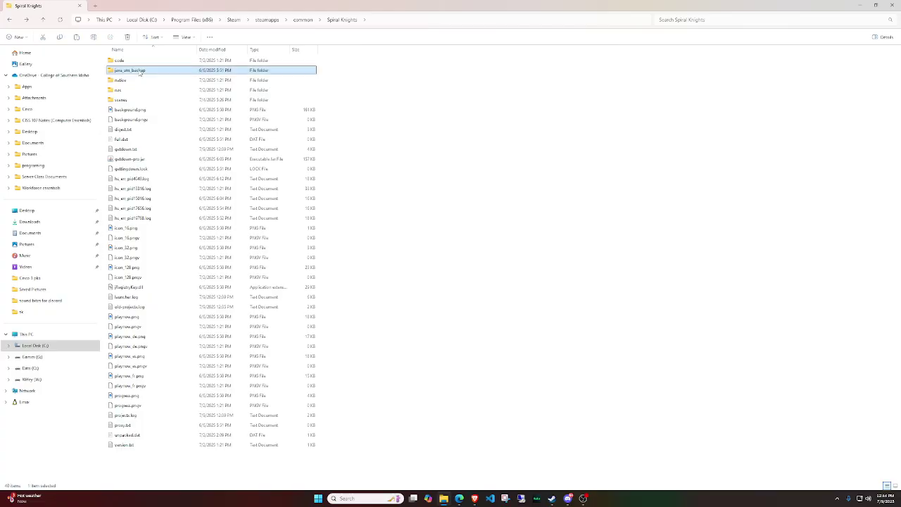
Rename the java_vm_backup folder to java_vm
right_click(140, 74)
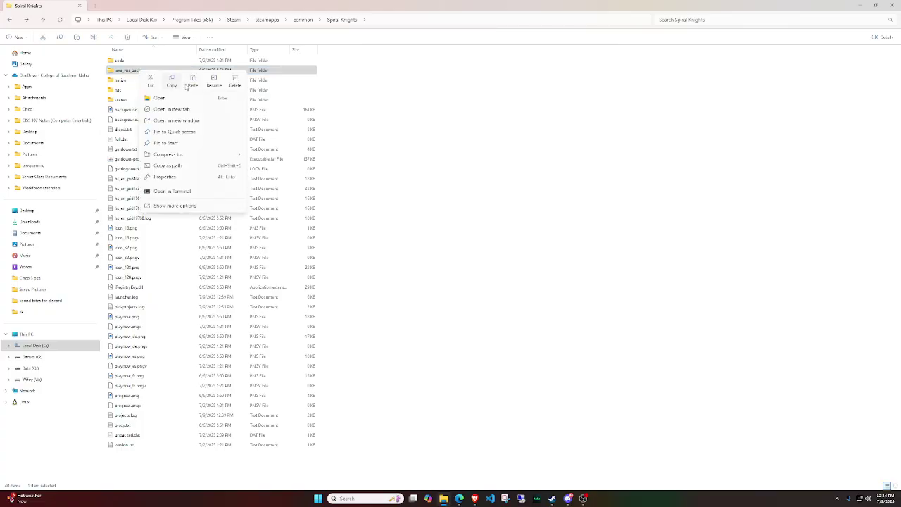
left_click(214, 81)
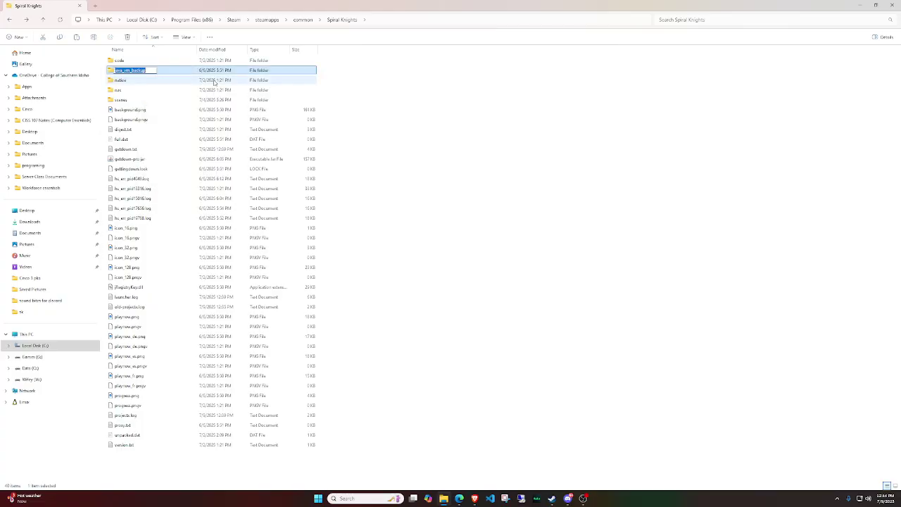
left_click(152, 70)
key("BackSpace")
key("BackSpace")
key("BackSpace")
key("BackSpace")
key("BackSpace")
key("BackSpace")
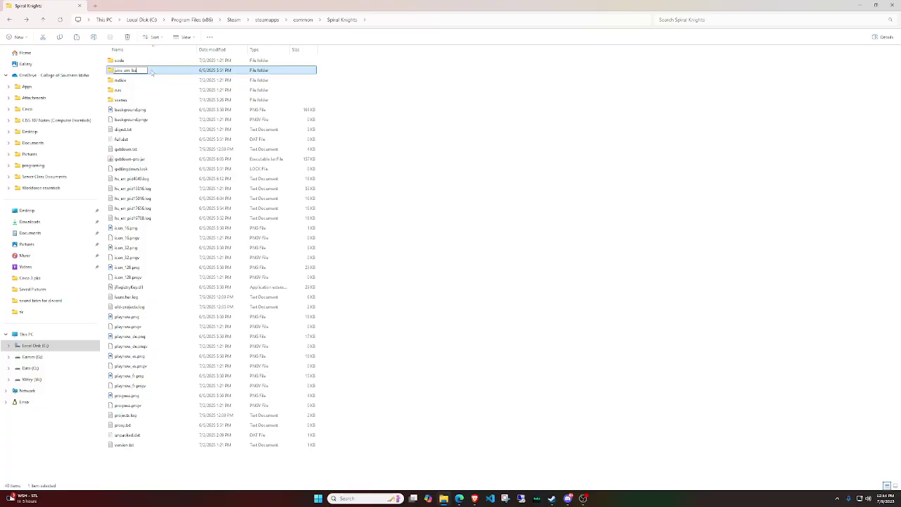
key("BackSpace")
left_click(359, 97)
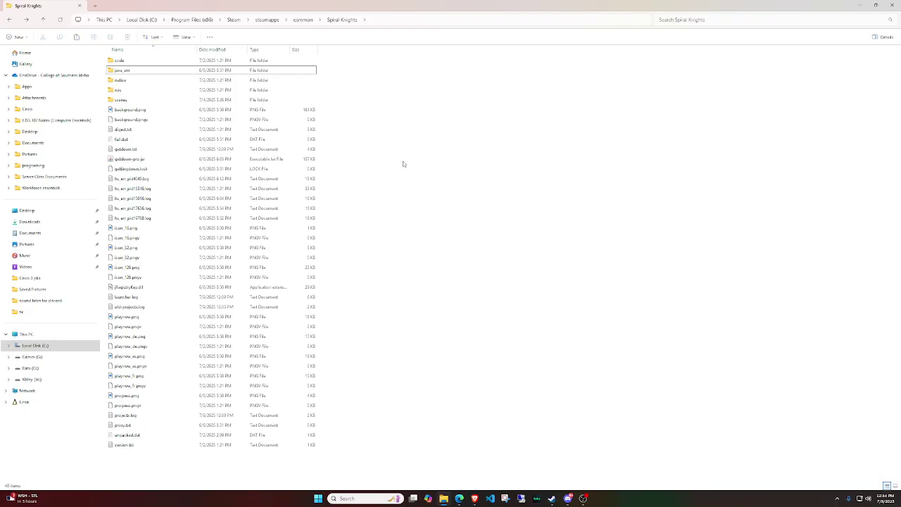
Rename the original java_vm folder to java_vm_backup and paste the copied jre1.8.0_231 folder into the Spiral Knights folder
left_click(139, 71)
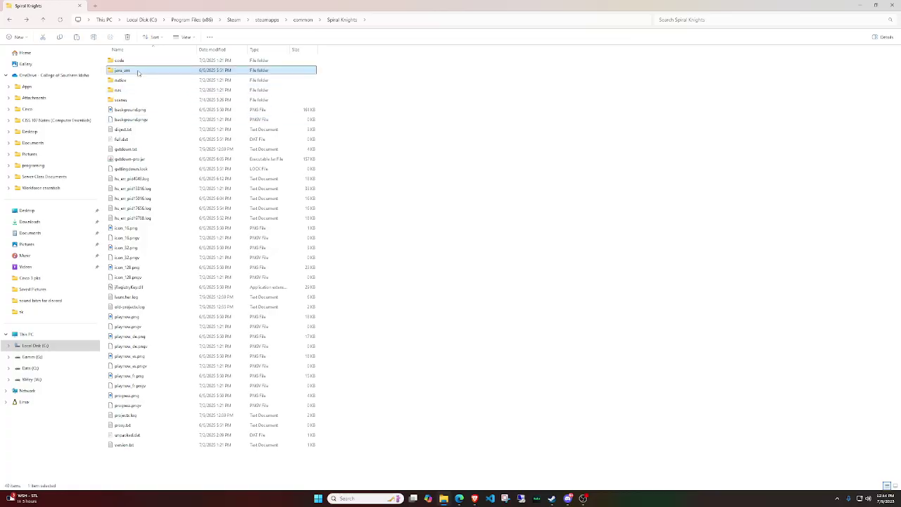
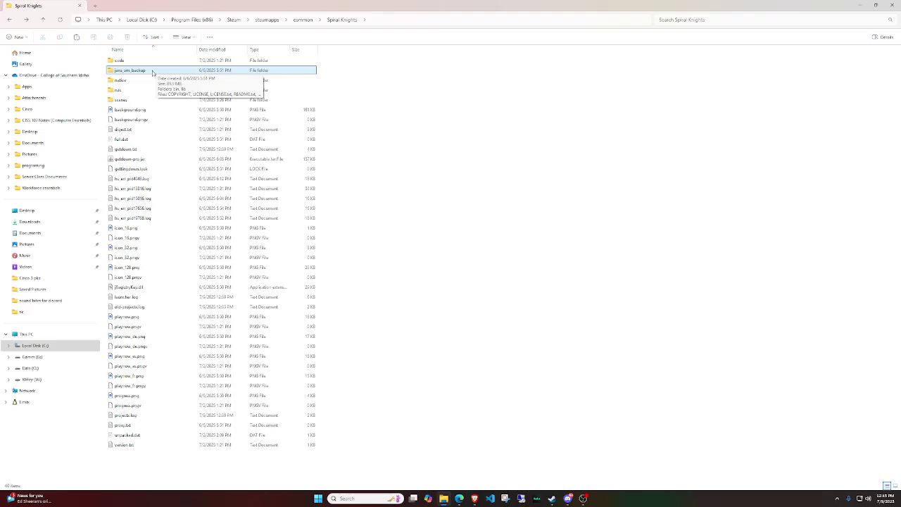
left_click(363, 97)
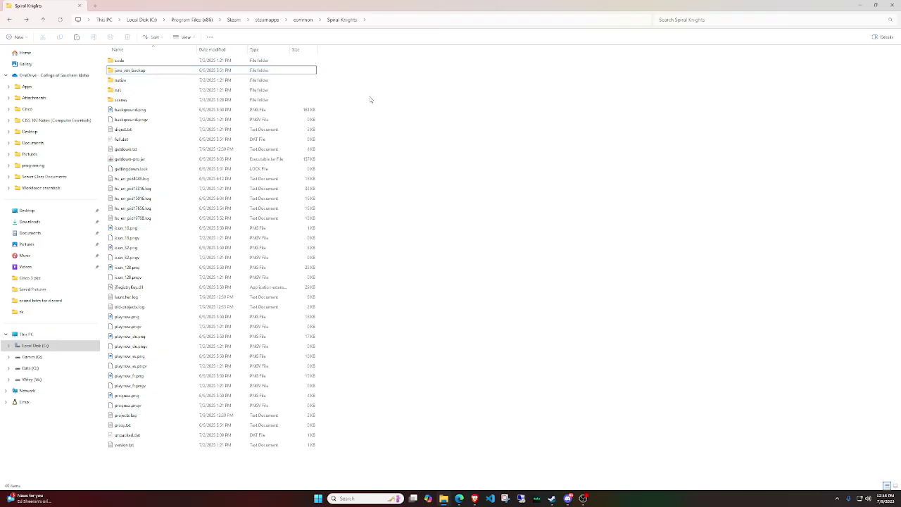
right_click(367, 106)
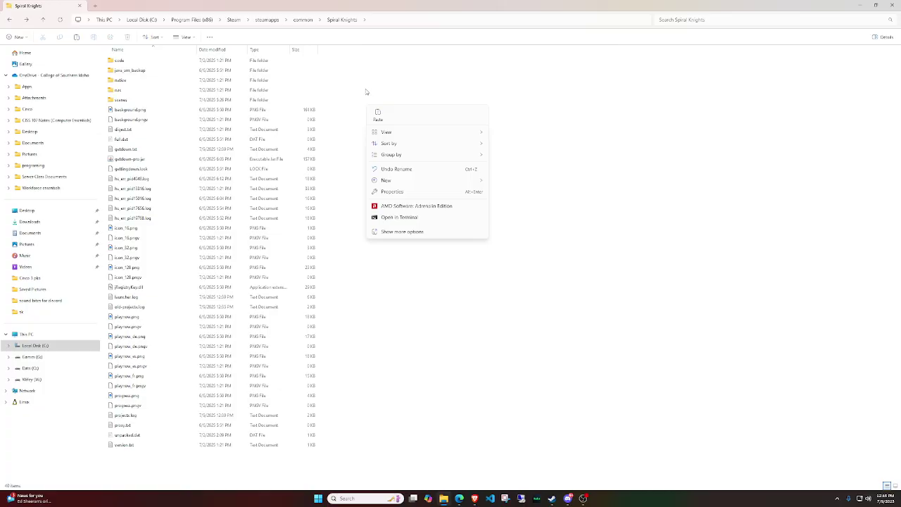
left_click(378, 114)
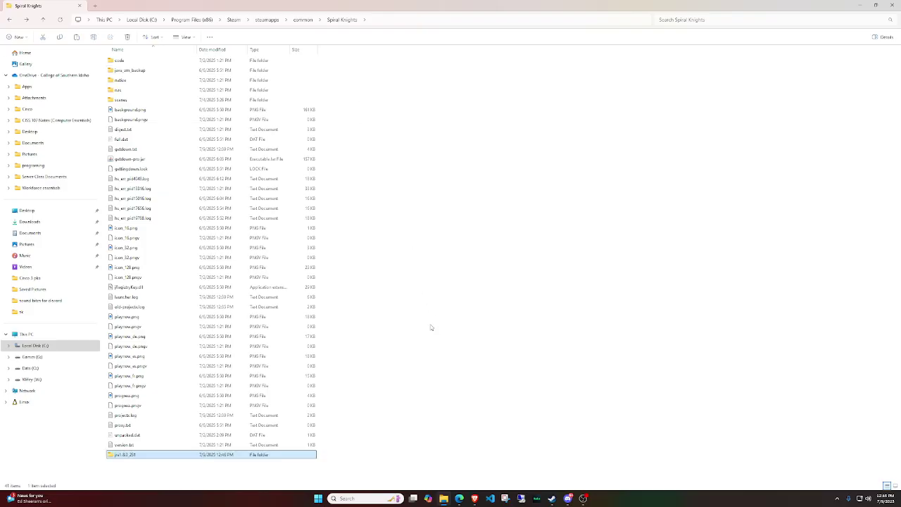
left_click(414, 400)
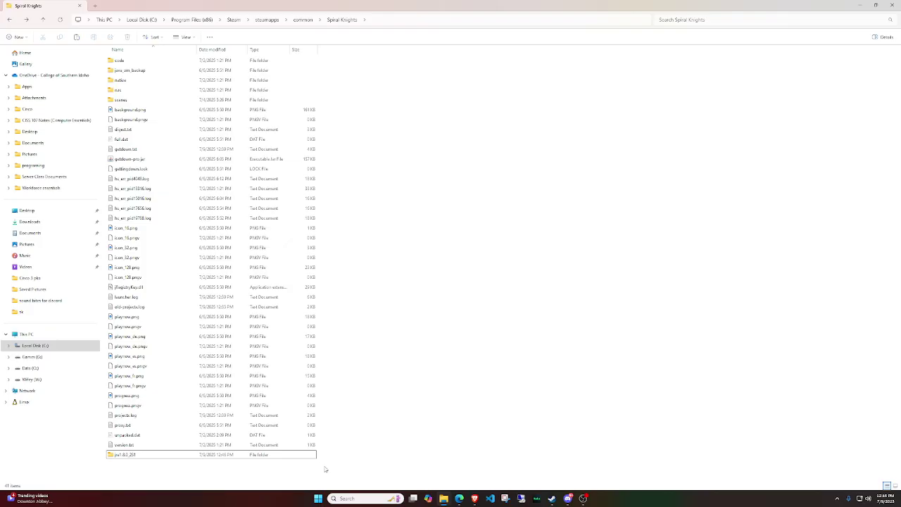
Refresh the Spiral Knights folder's listing and rename the pasted jre1.8.0_231 folder to java_vm
left_click(146, 456)
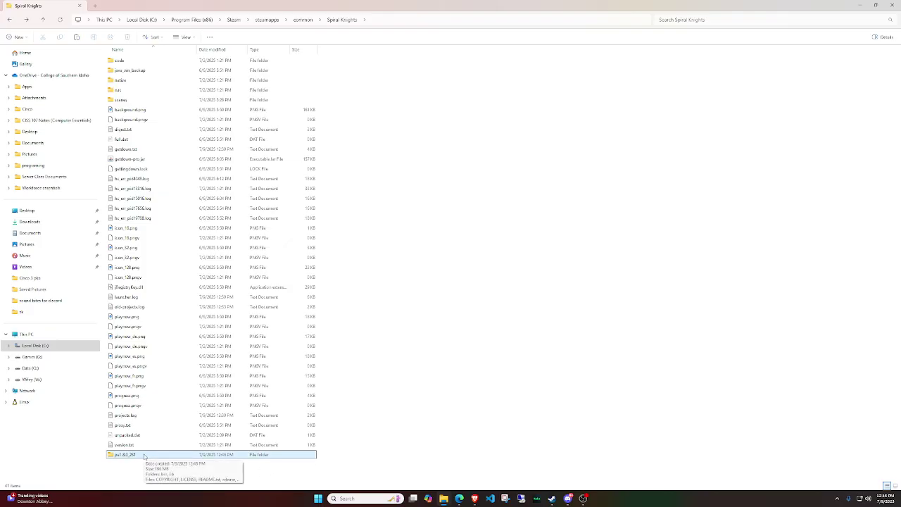
left_click(144, 456, "ctrl")
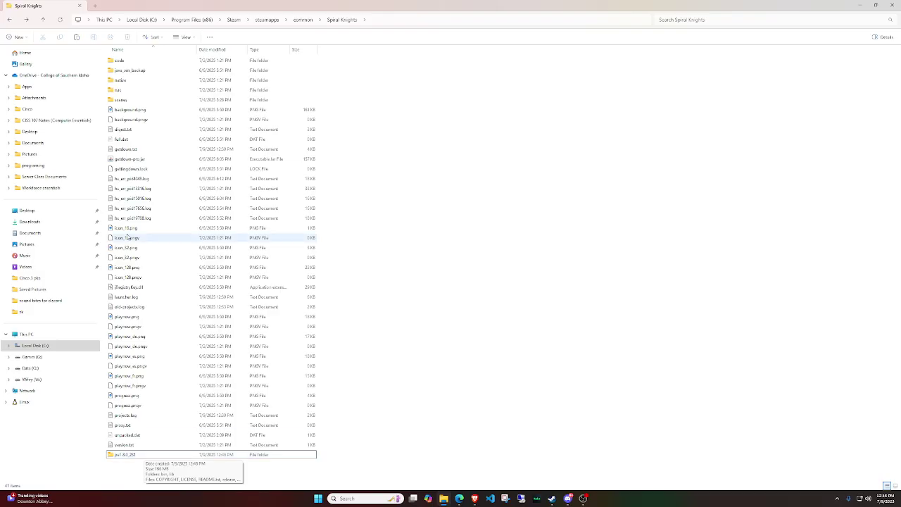
left_click(10, 19)
left_click(26, 20)
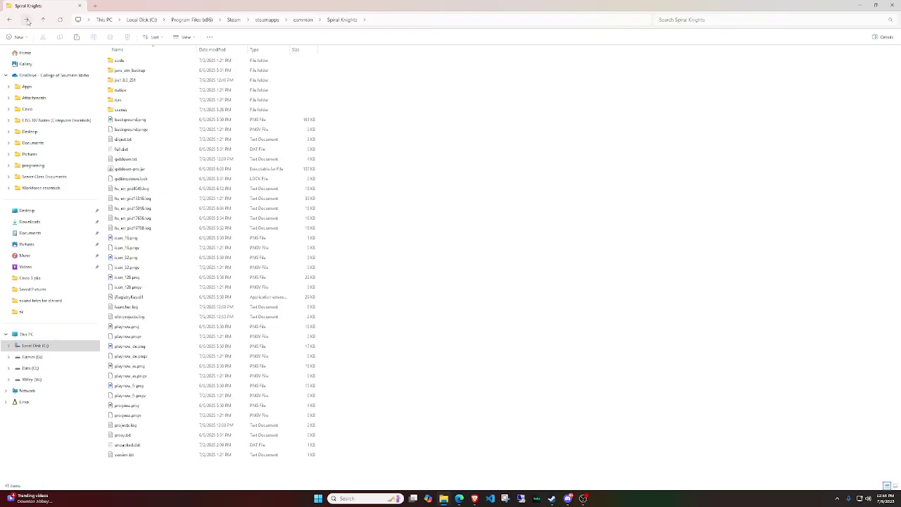
left_click(142, 81)
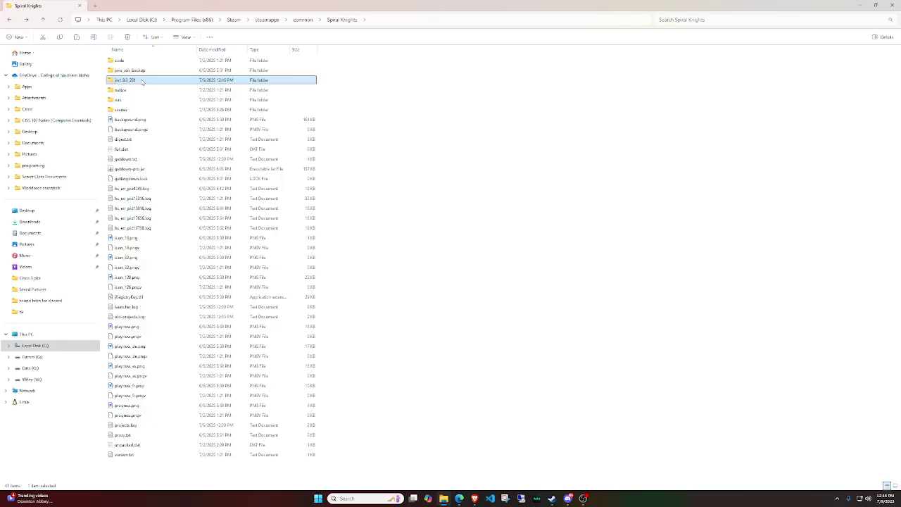
right_click(141, 82)
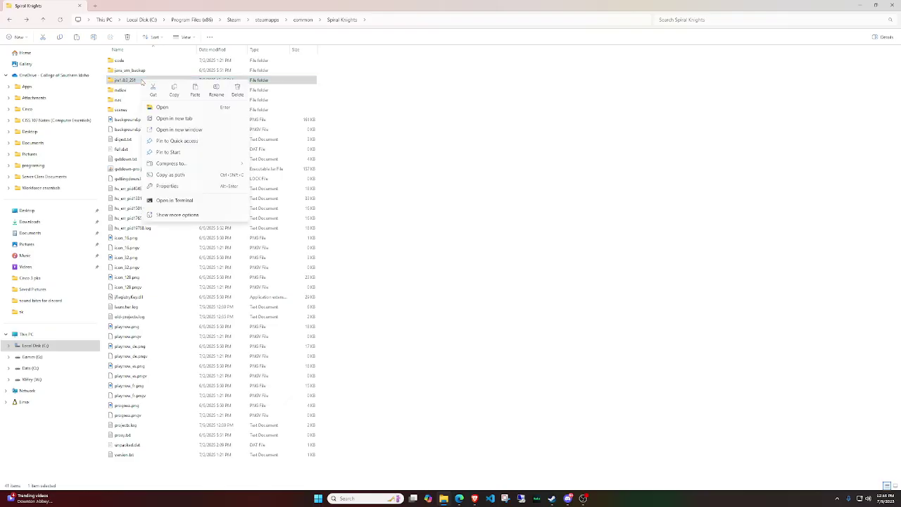
left_click(216, 90)
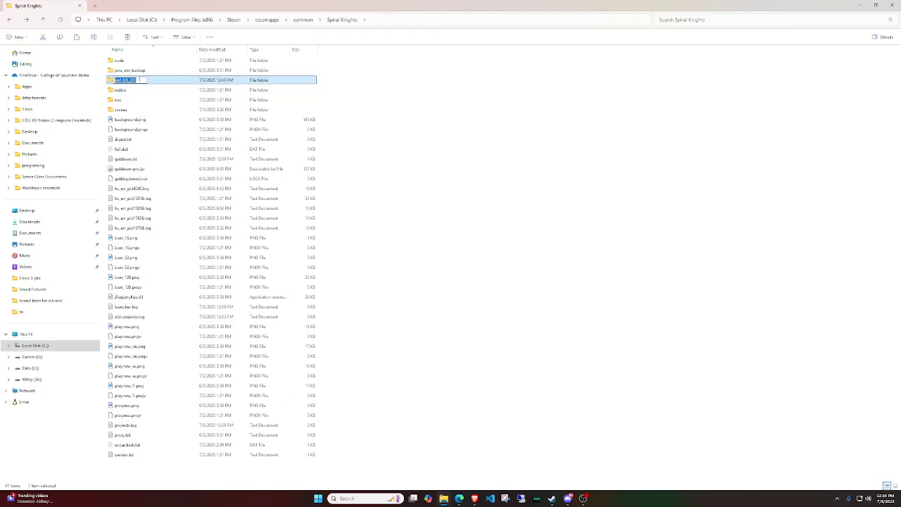
type("java")
type(".")
type("vm")
left_click(376, 99)
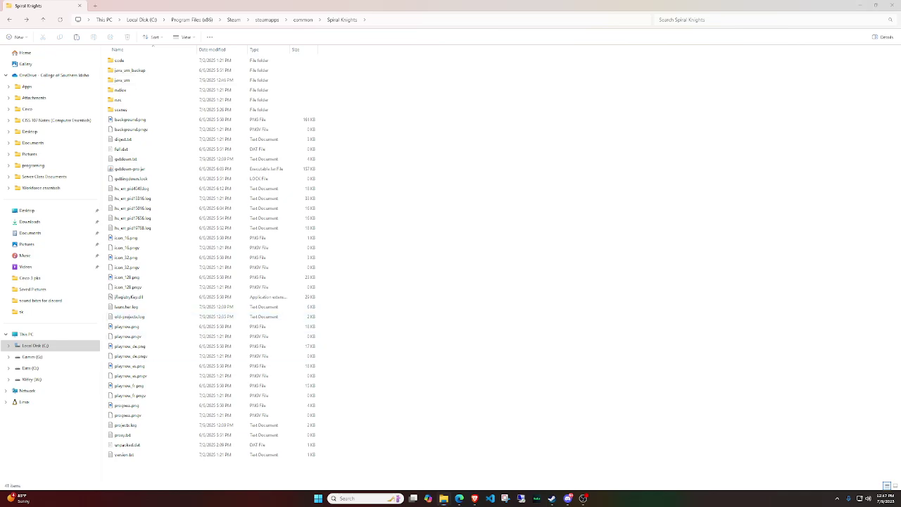
Launch Spiral Knights, maximize its window and enter the game with the existing character
key("super")
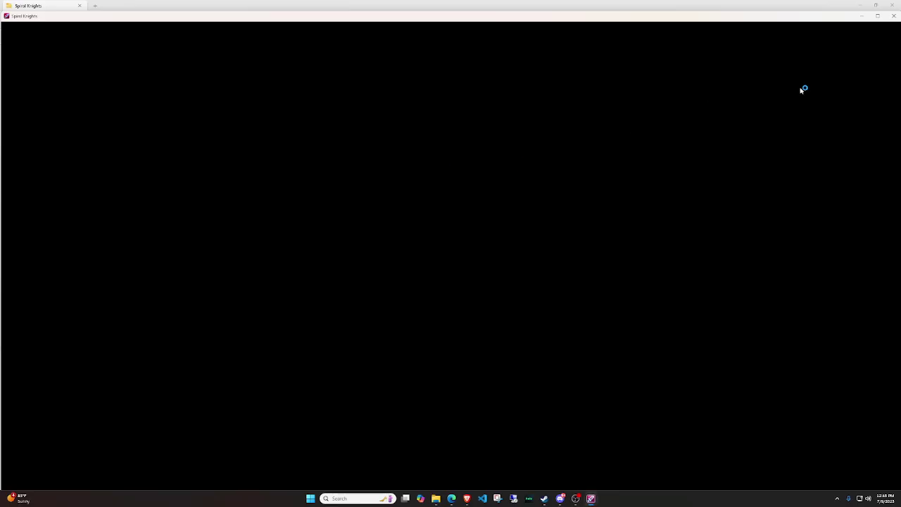
left_click(880, 20)
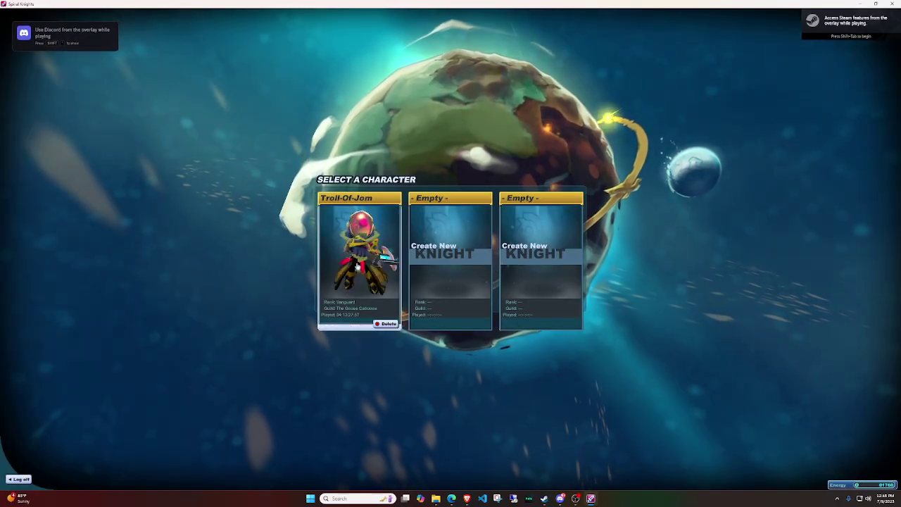
left_click(358, 266)
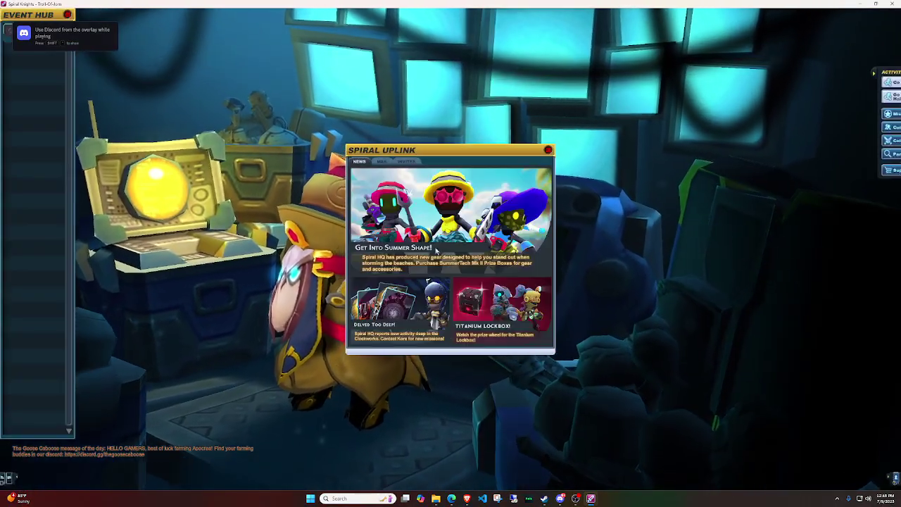
Dismiss the Spiral Uplink, Missions and Auction House windows and walk the knight around Haven's Town Square to try the game
left_click(549, 150)
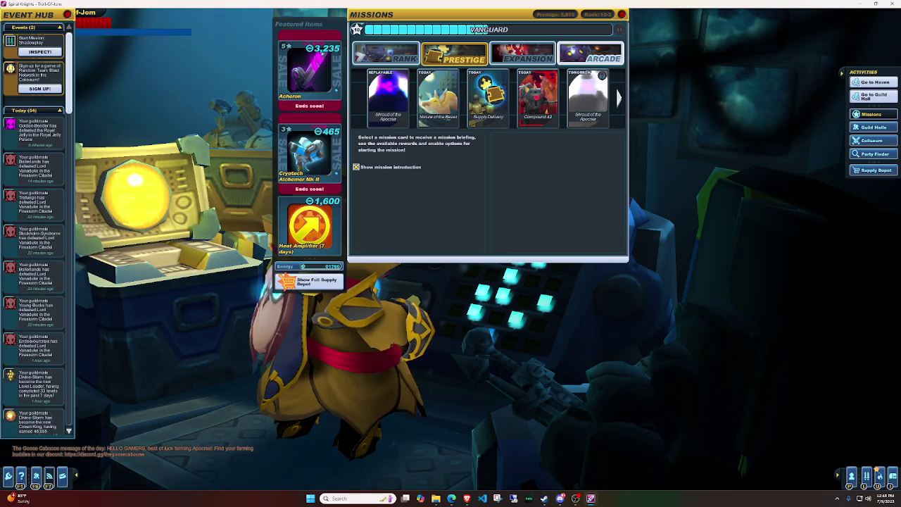
left_click(623, 15)
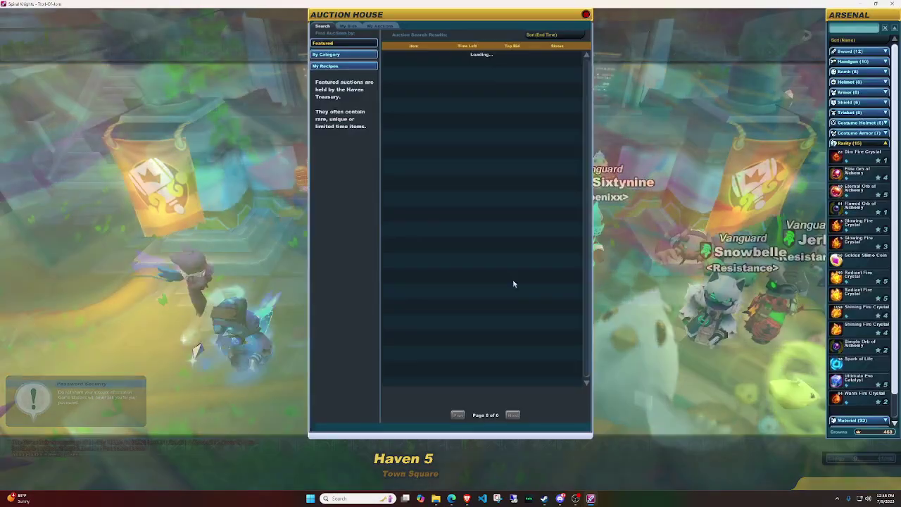
left_click(585, 14)
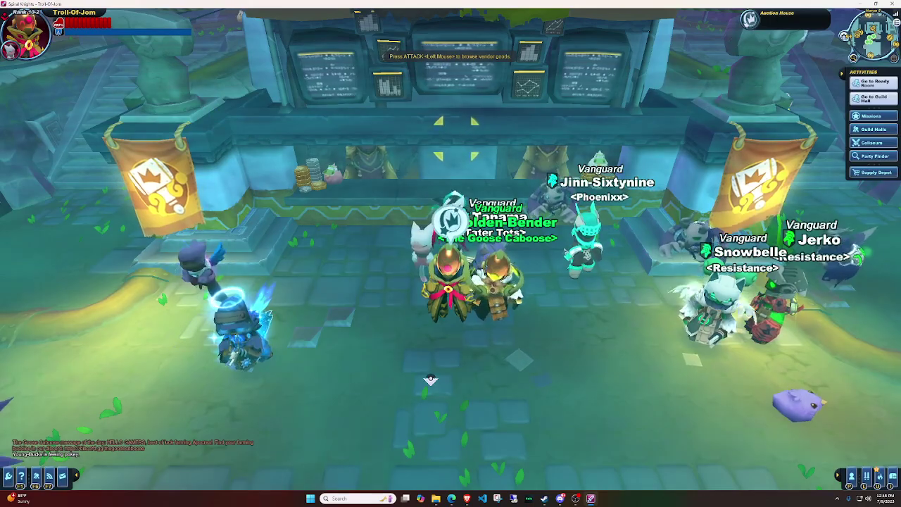
key("a")
key("w")
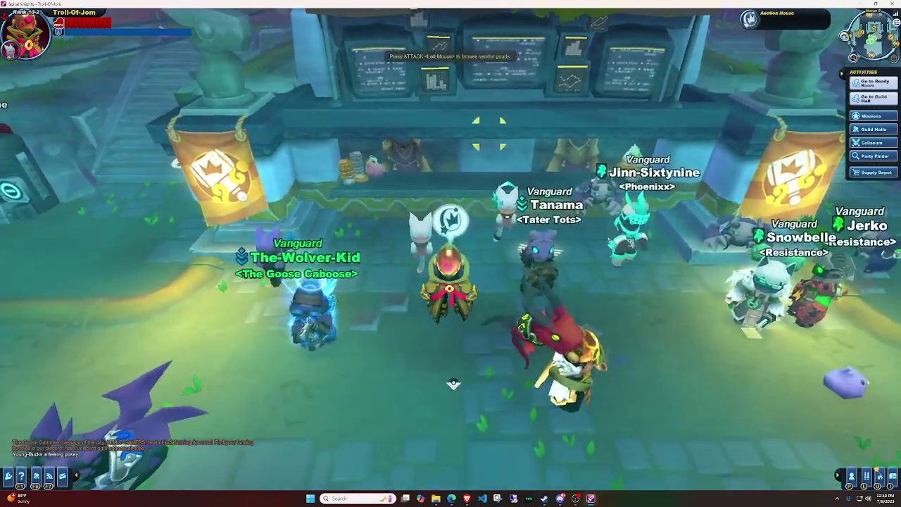